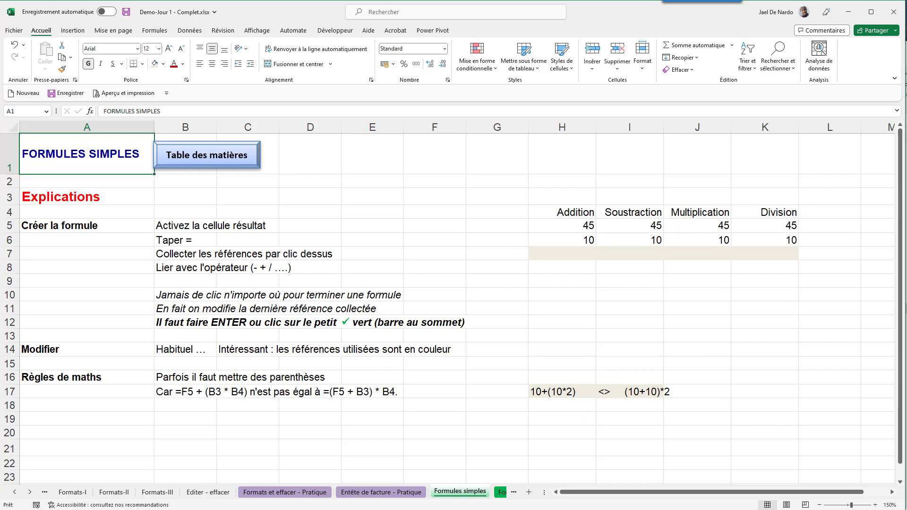
Enter the addition formula =H5+H6 in cell H7 by collecting its cell references from the sheet
click(563, 253)
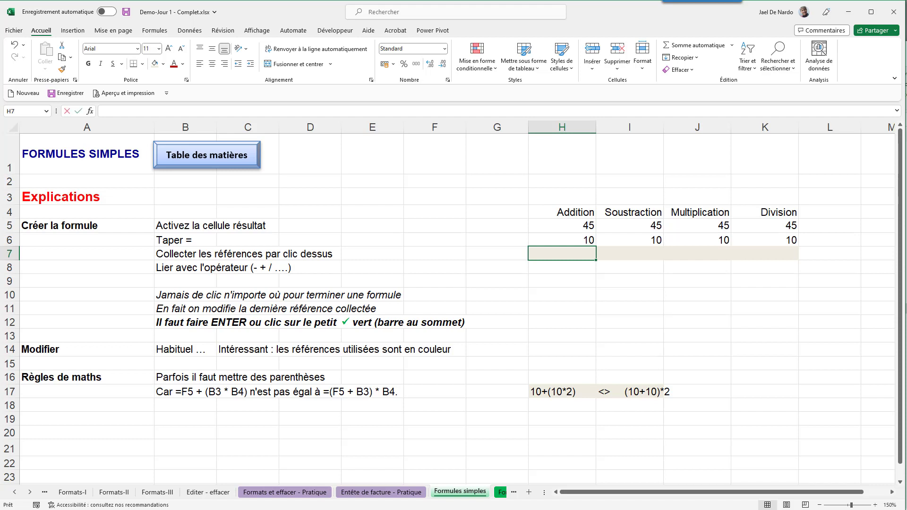
text(=)
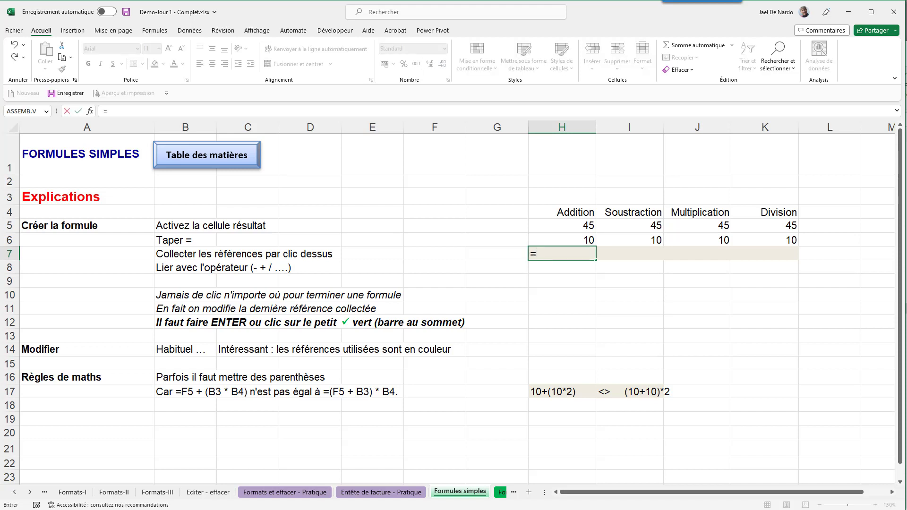
click(562, 226)
text(+)
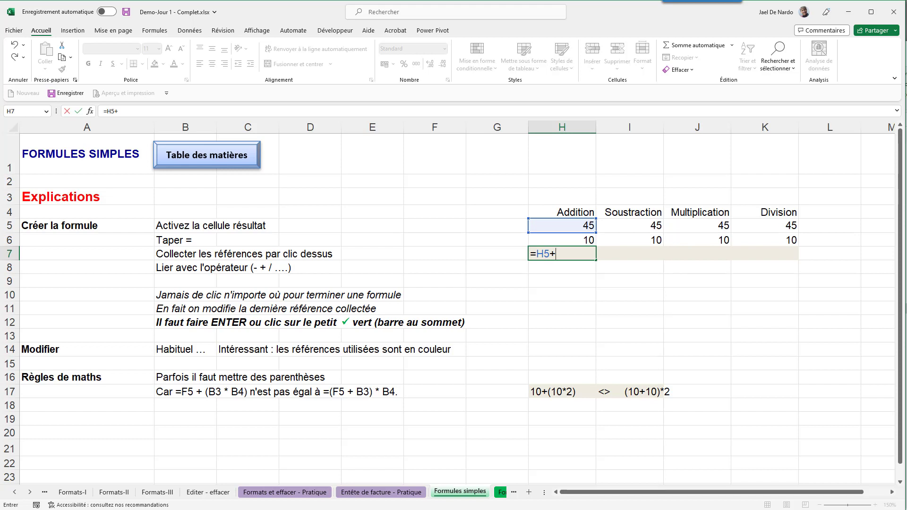
click(562, 240)
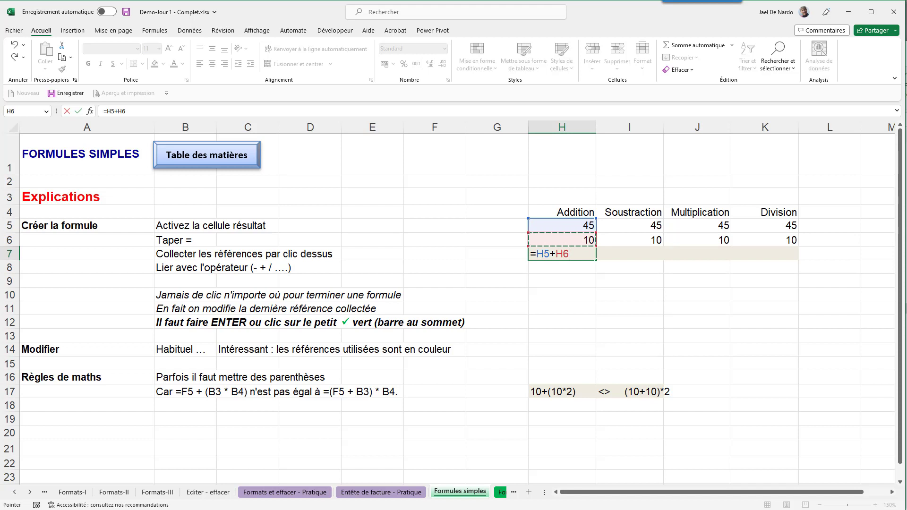
key(Return)
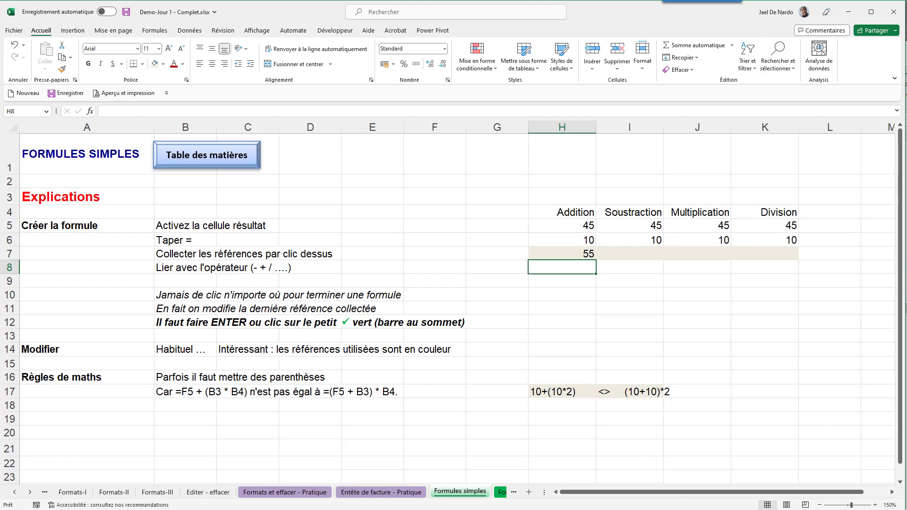
Enter the subtraction formula =I5-I6 in cell I7, under the Soustraction column
click(629, 254)
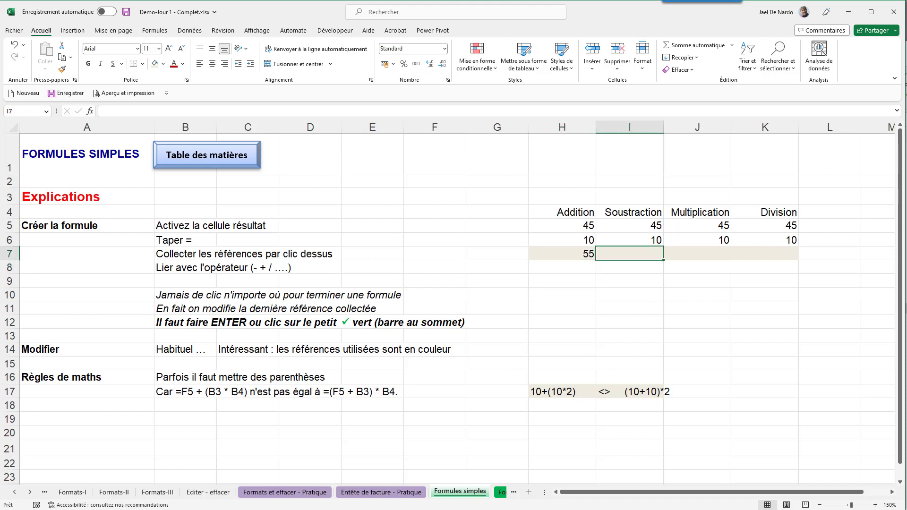
text(=)
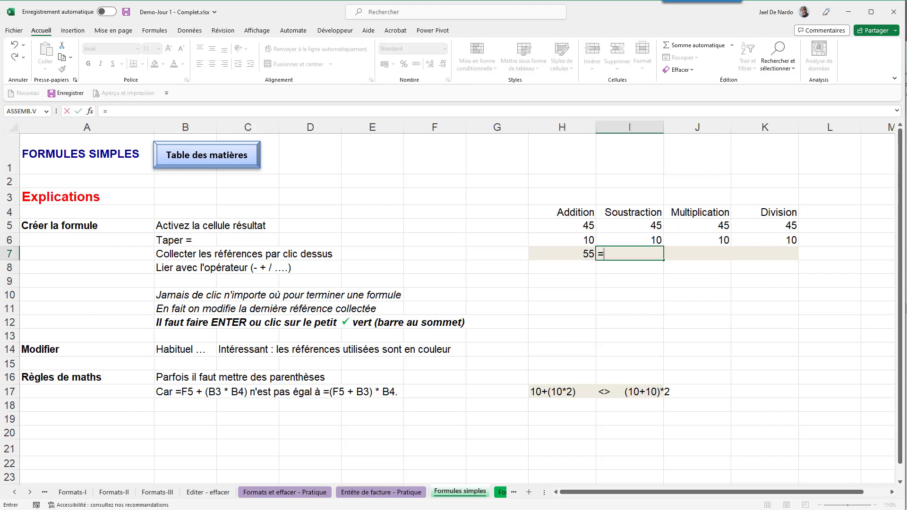
click(629, 225)
text(-)
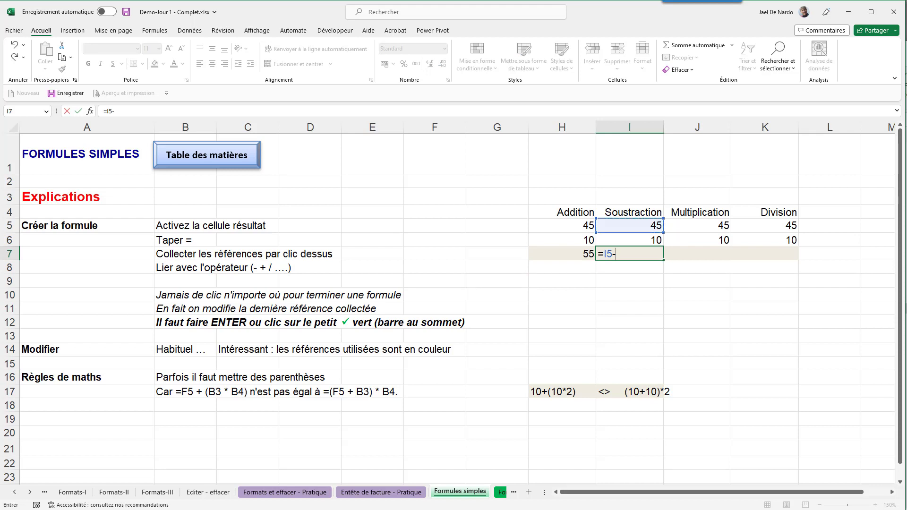
click(629, 239)
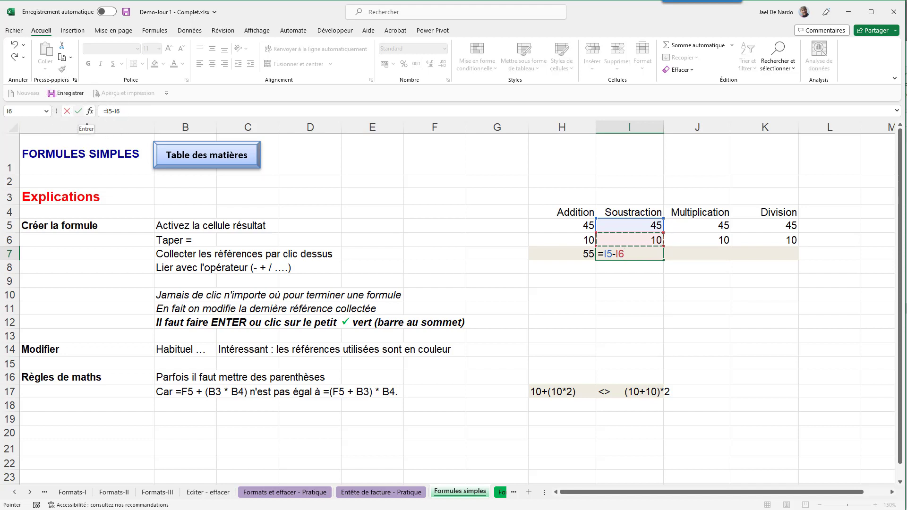
click(79, 112)
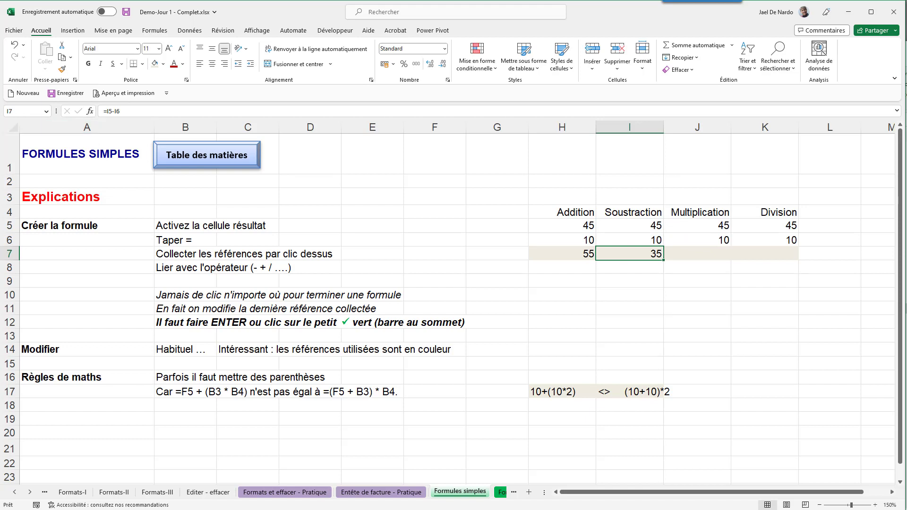
Enter the multiplication formula =J5*J6 in cell J7, making sure J6 is the last collected reference before validating
click(697, 253)
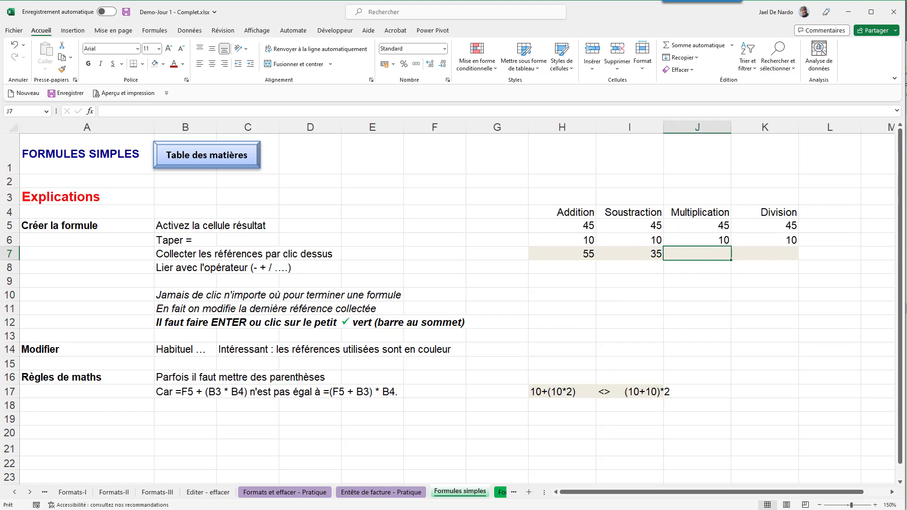
text(=)
click(697, 225)
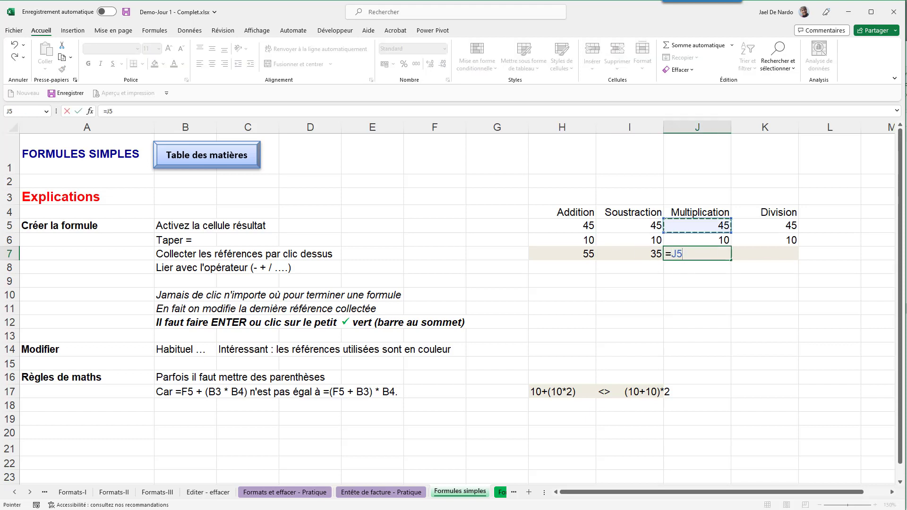
text(*)
click(697, 240)
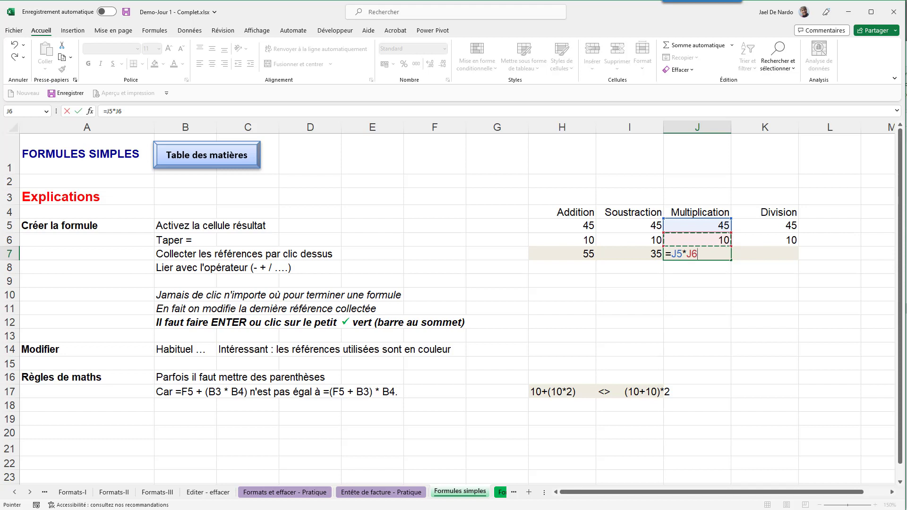
click(629, 240)
click(697, 240)
click(697, 281)
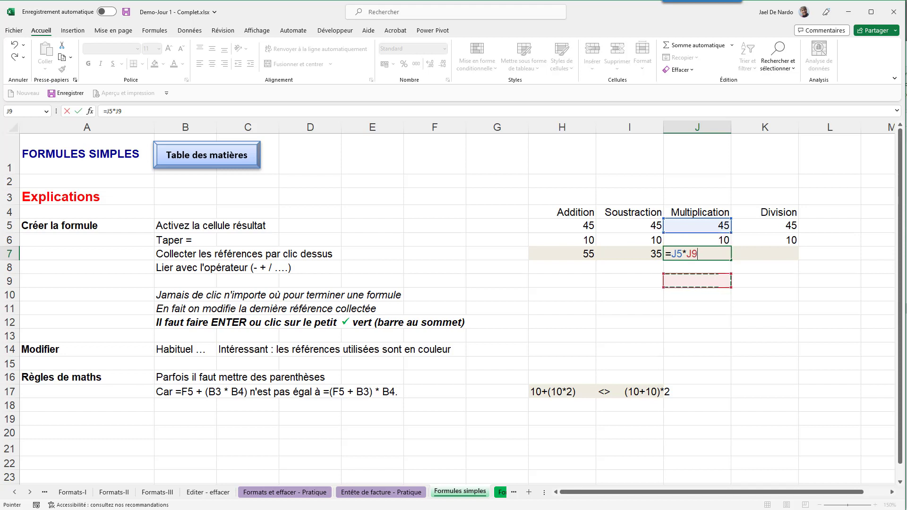
click(697, 240)
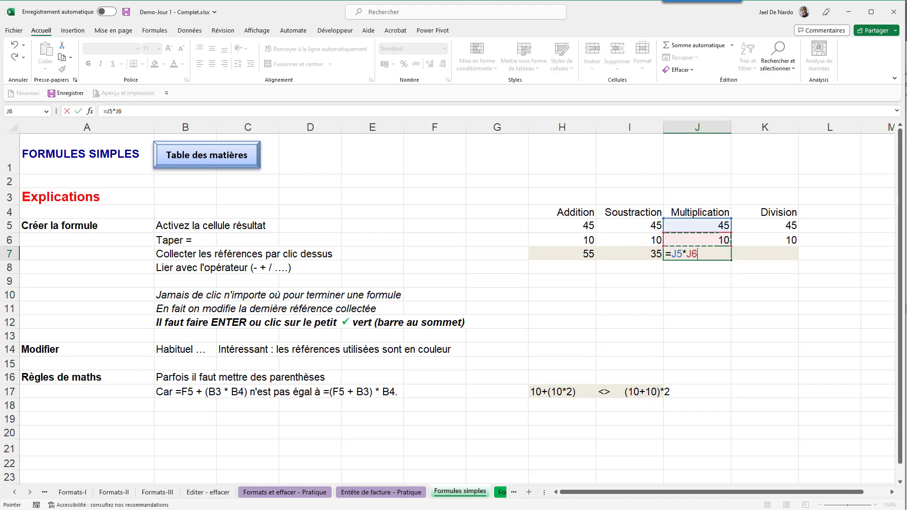
key(Return)
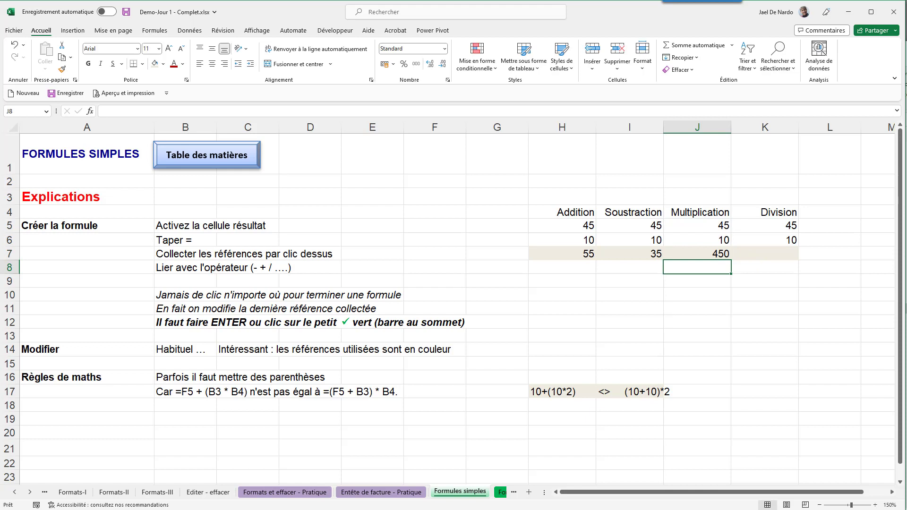
Enter the division formula =K5/K6 in cell K7, under the Division column
click(765, 226)
click(765, 268)
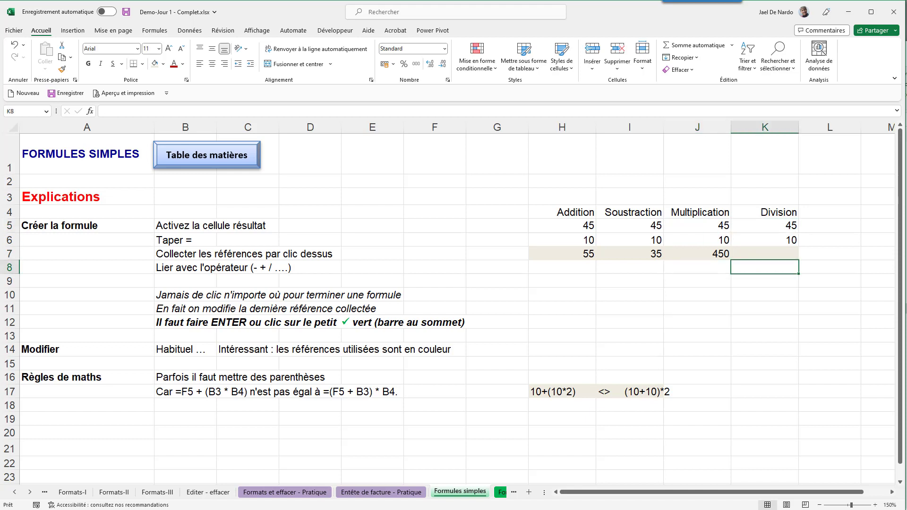
click(765, 254)
text(=)
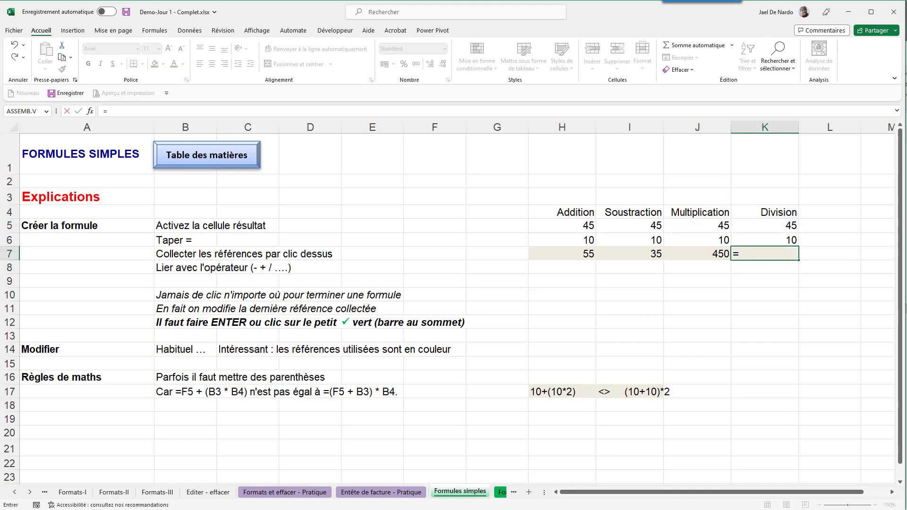
click(766, 226)
text(/)
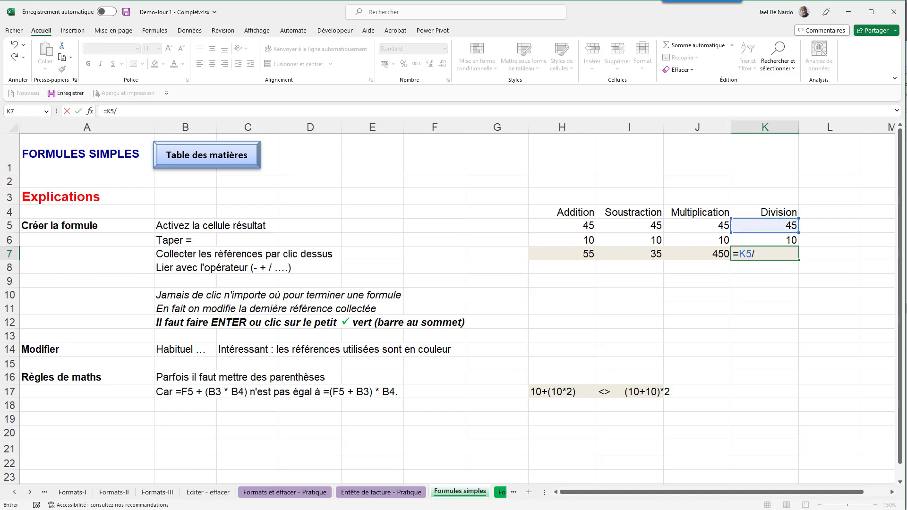
click(765, 240)
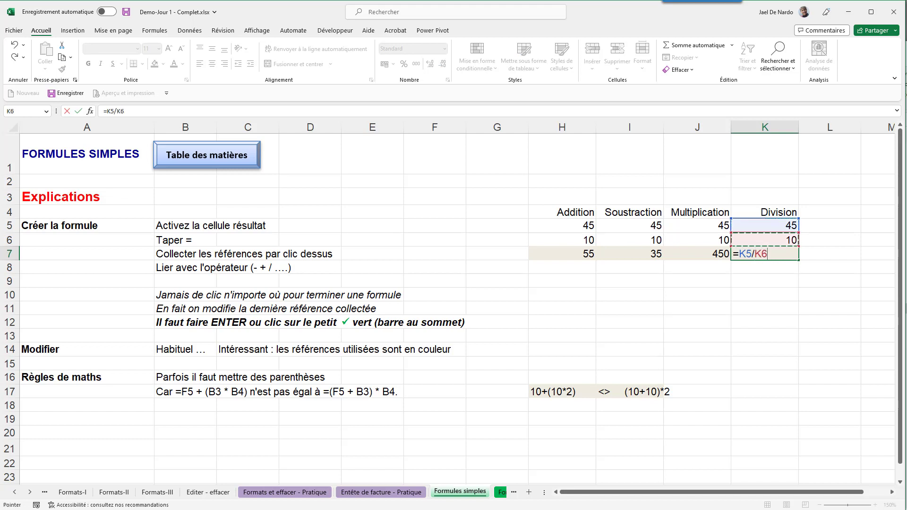
key(Return)
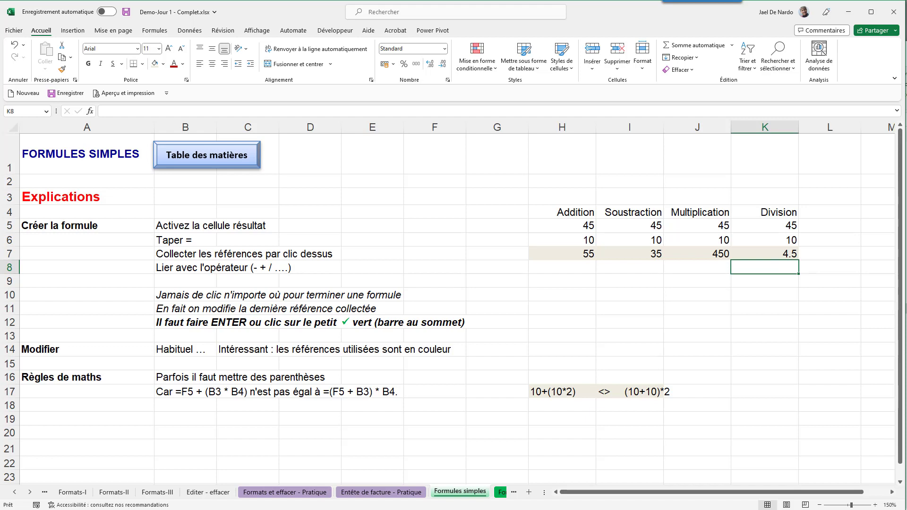
Reopen the addition formula in H7 for editing and examine the colour coding of its cell references
click(561, 254)
text(=H5+H6)
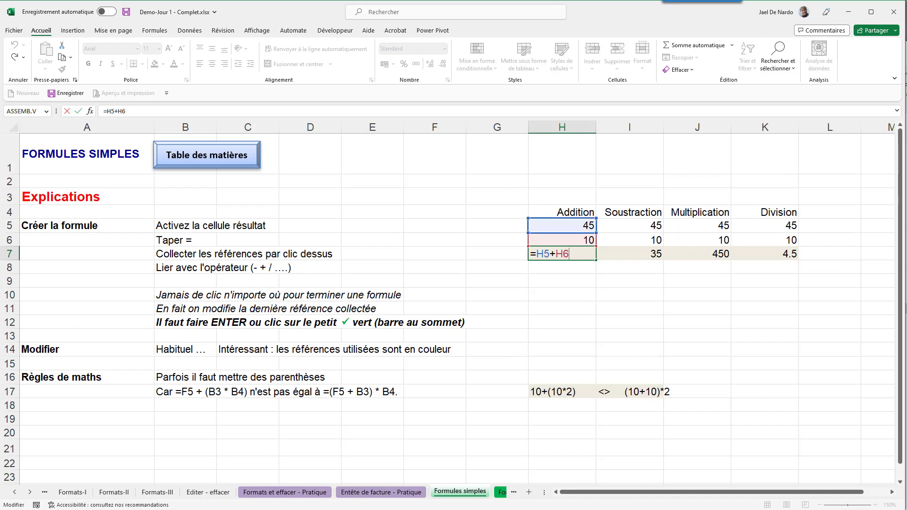
mouse_move(562, 218)
mouse_down()
mouse_move(498, 206)
mouse_move(498, 177)
mouse_move(497, 220)
mouse_move(498, 206)
mouse_move(562, 219)
mouse_up()
key(Return)
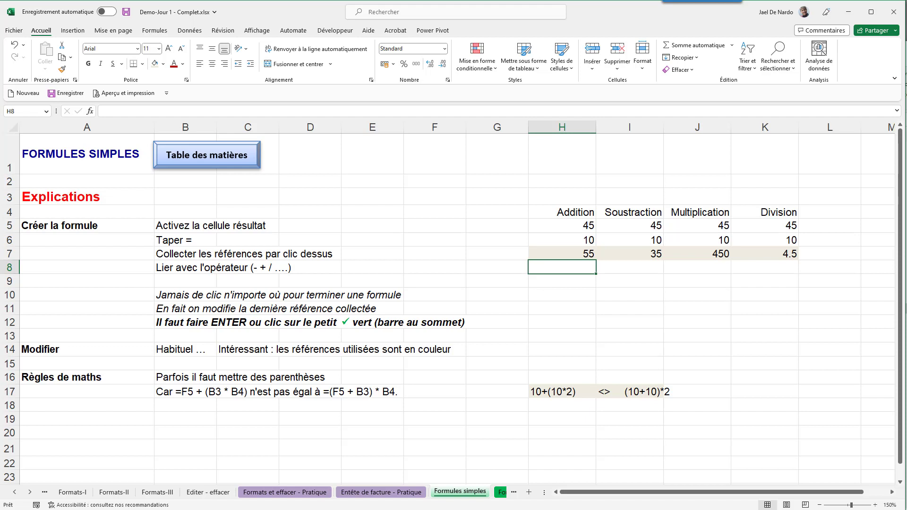
Select cell B17 to examine the example about parentheses under Règles de maths
click(215, 392)
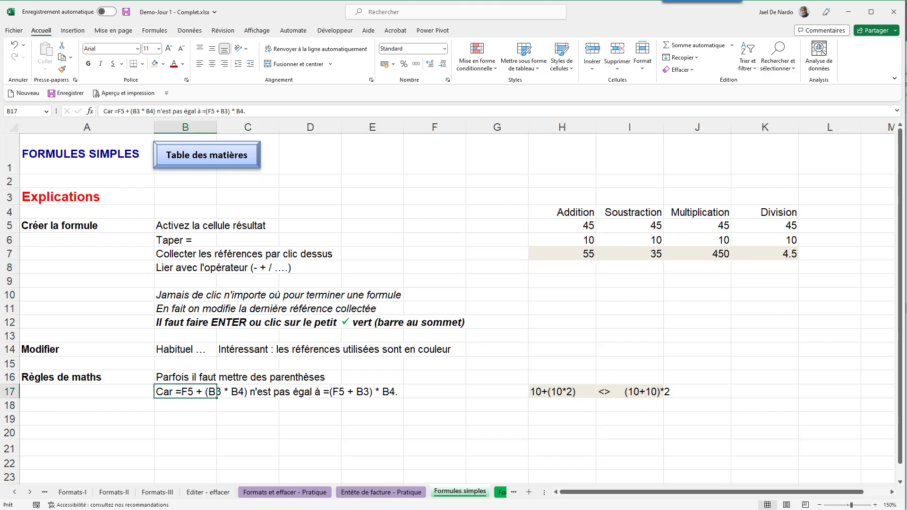